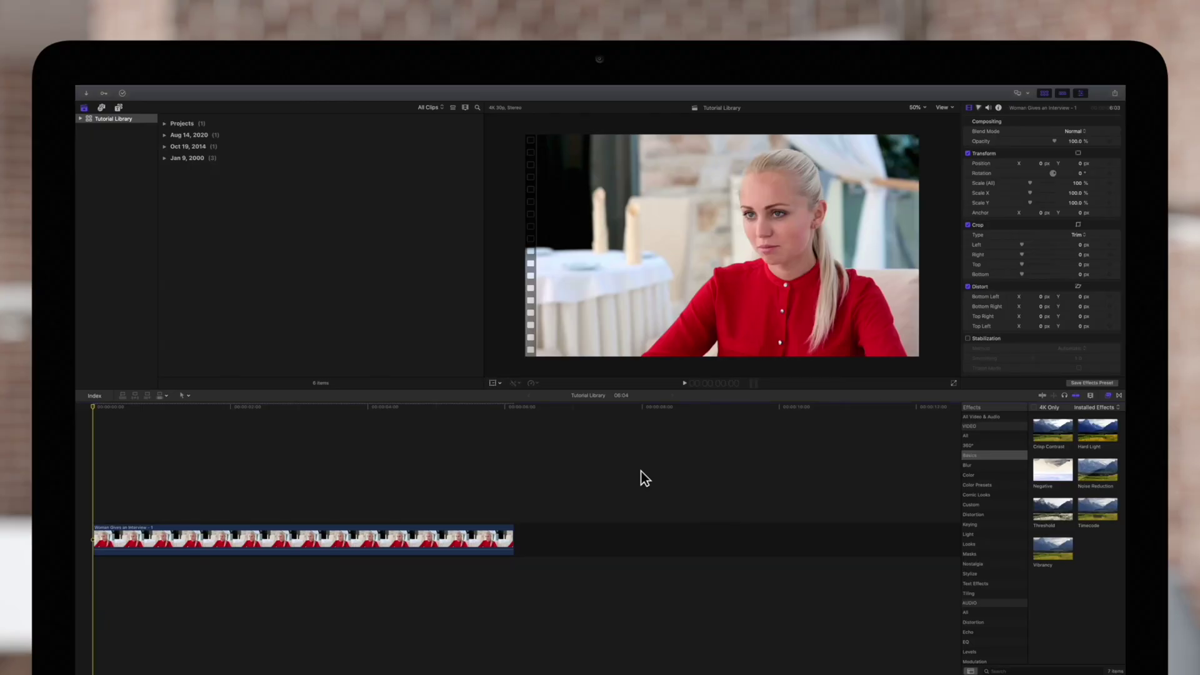
Step: Apply the Sharpen effect from the Blur category to the interview clip, at amount 2.5
key("space")
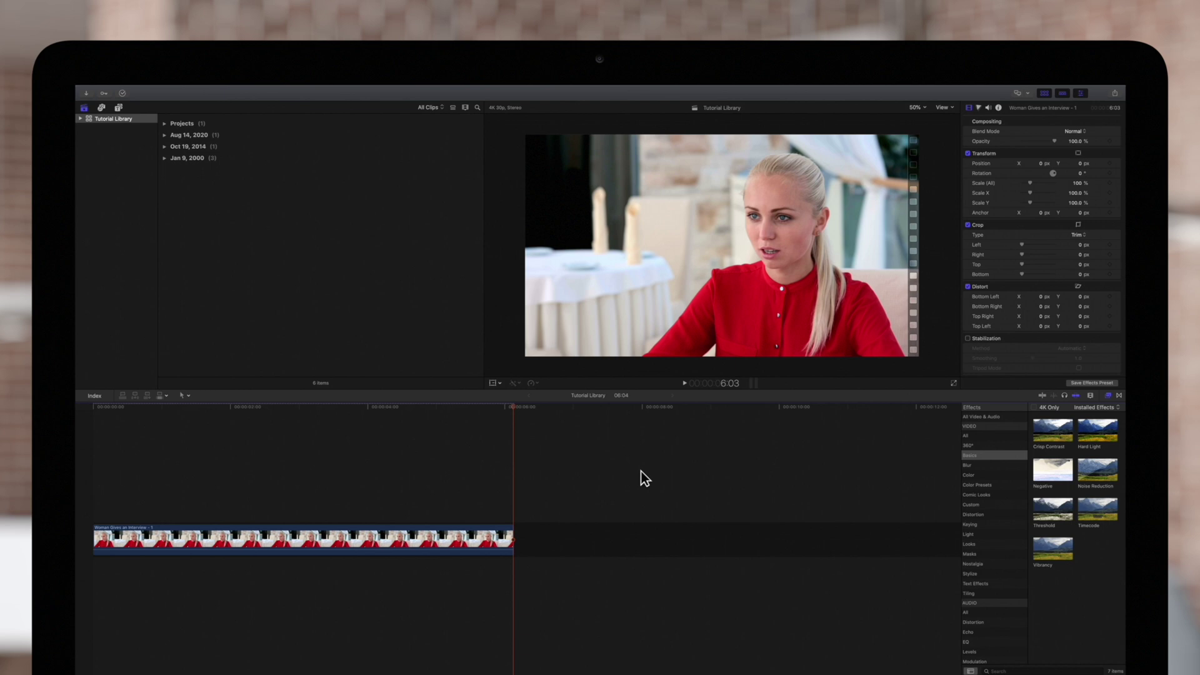
left_click(456, 537)
left_click_drag(515, 419, 290, 414)
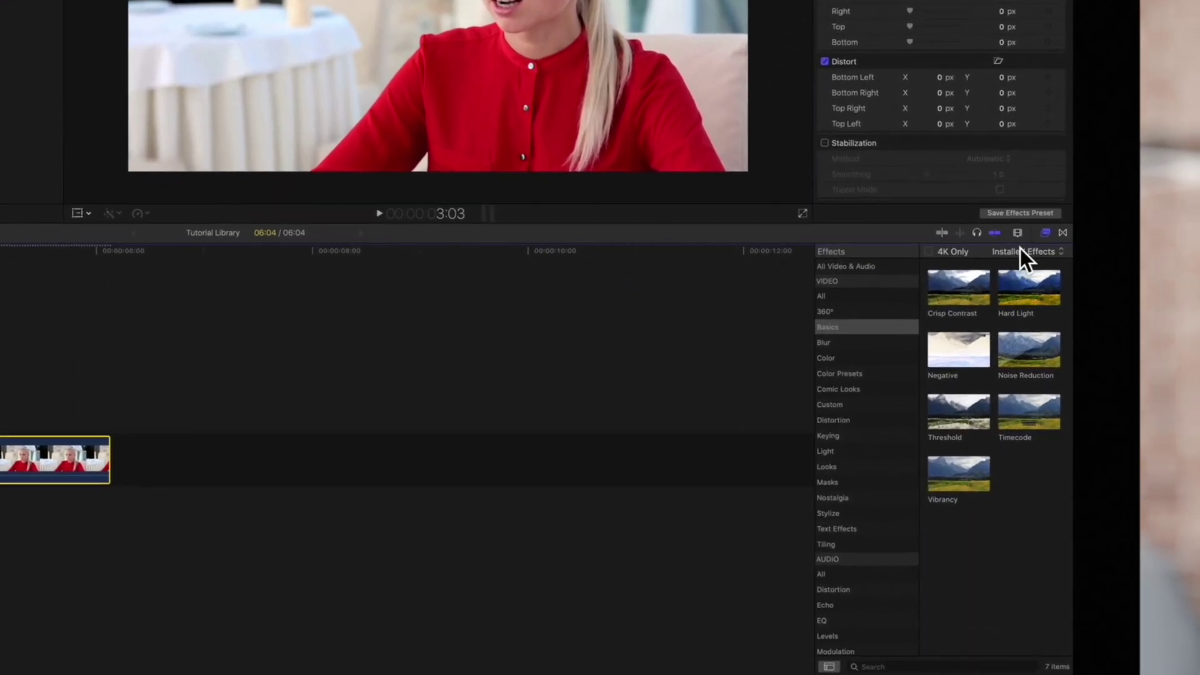
left_click(1042, 226)
left_click(1043, 227)
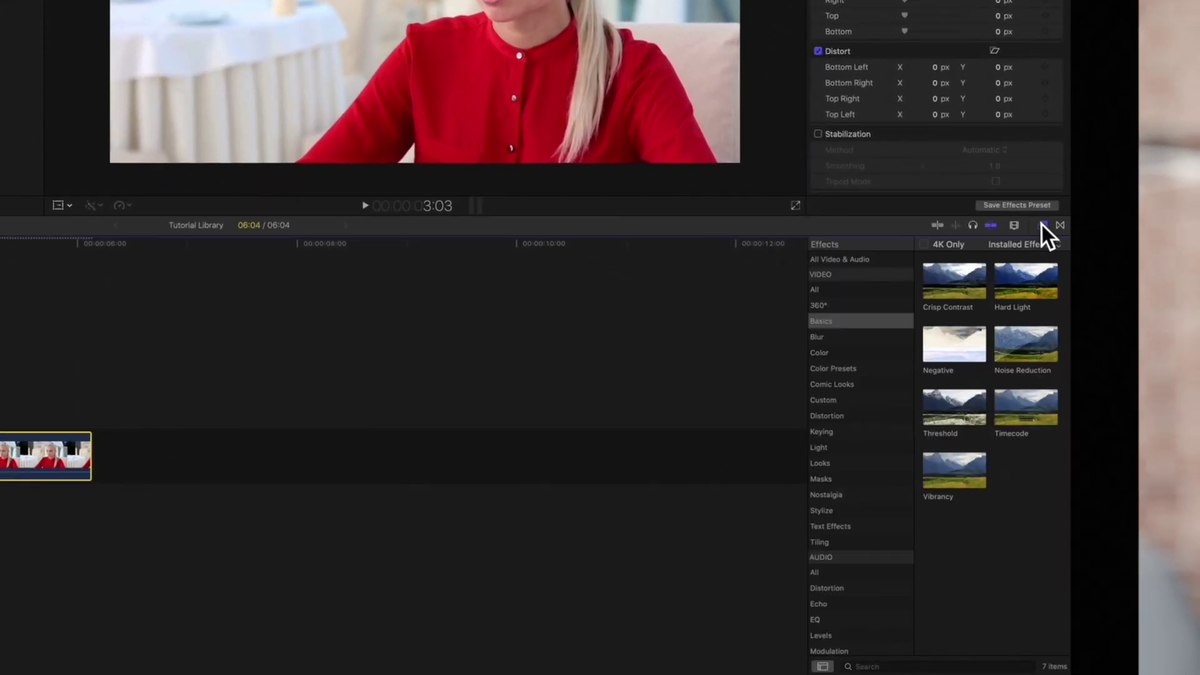
left_click(839, 337)
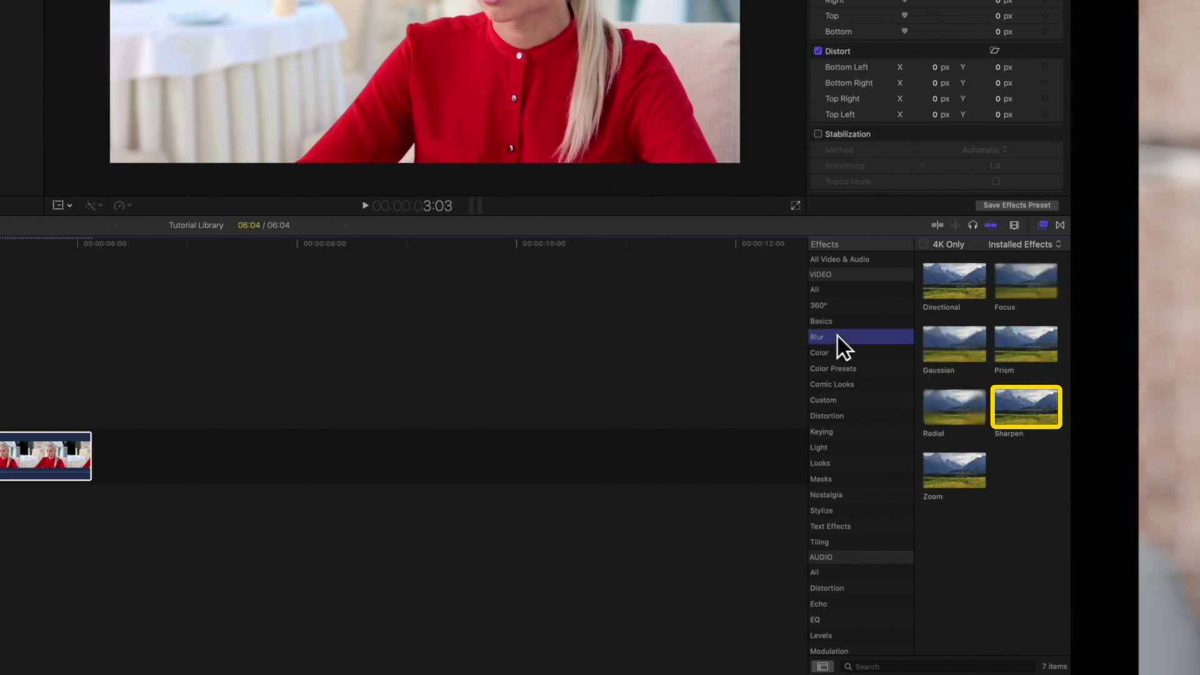
mouse_move(1036, 413)
left_mouse_down()
mouse_move(934, 416)
mouse_move(363, 541)
left_mouse_up()
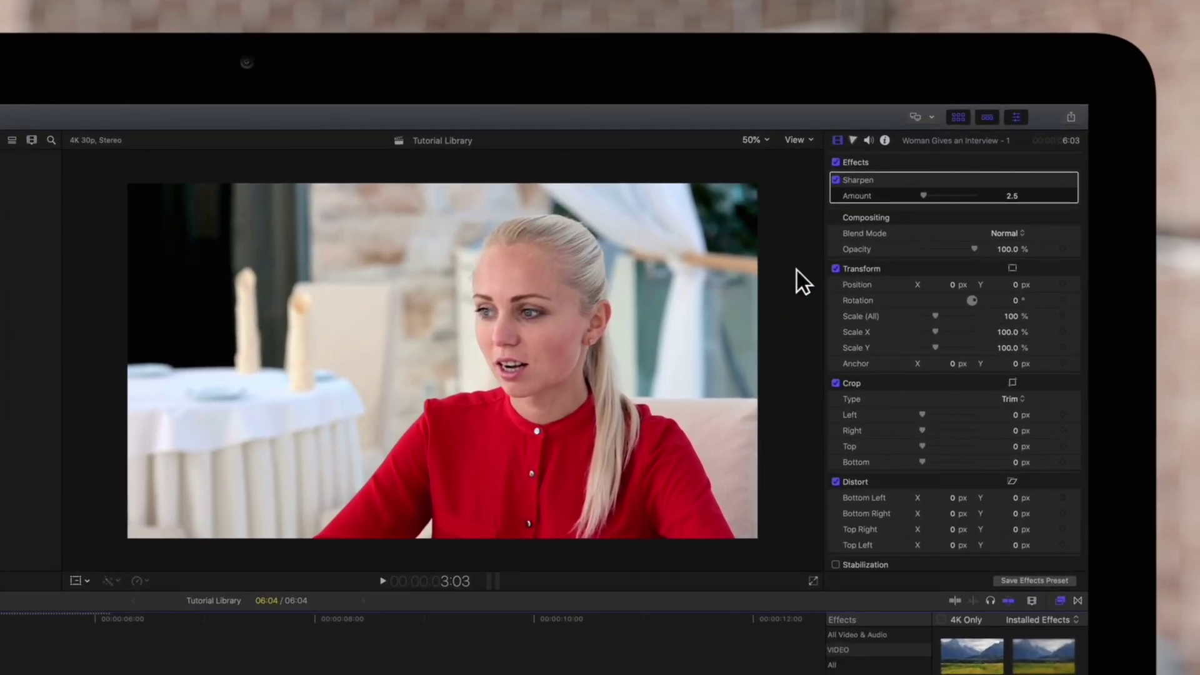
Step: Select Sharpen in the Inspector and set its Amount to 6.74
left_click(1018, 118)
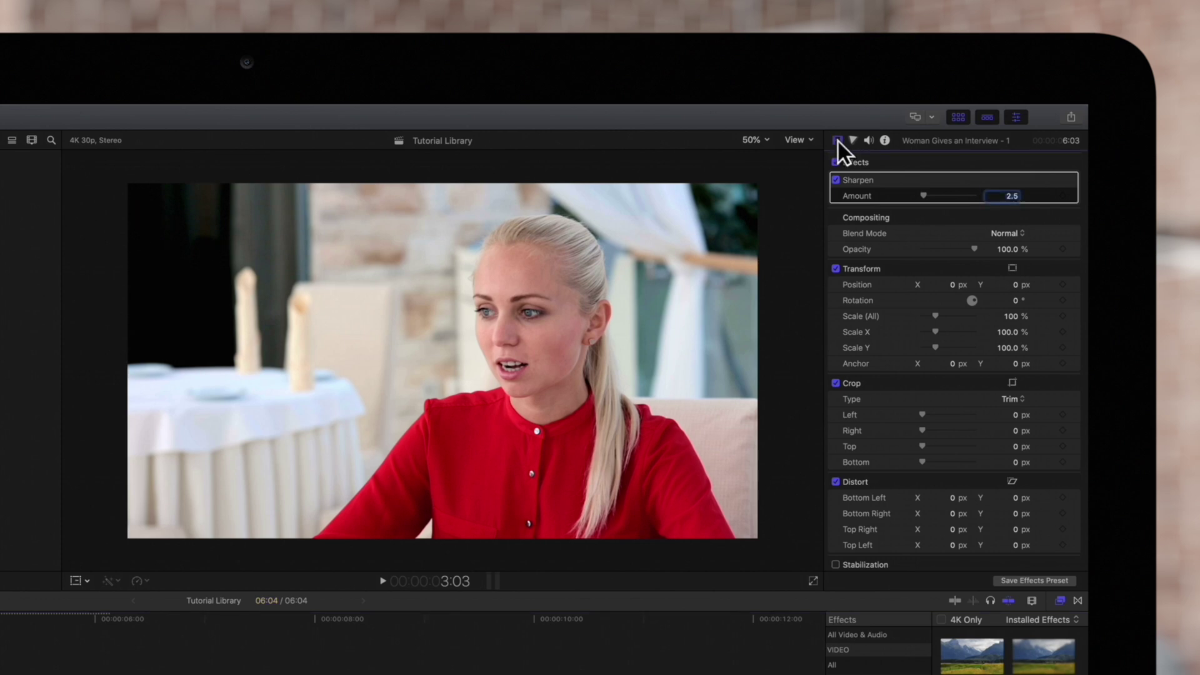
left_click(1056, 162)
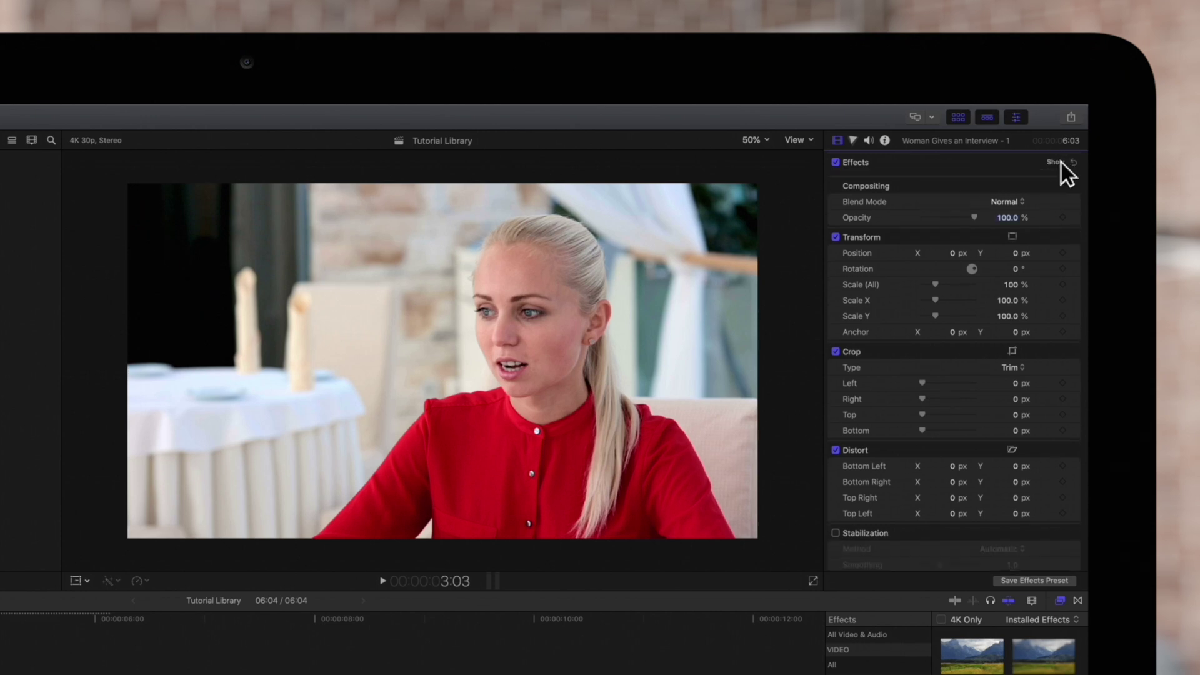
left_click(1056, 163)
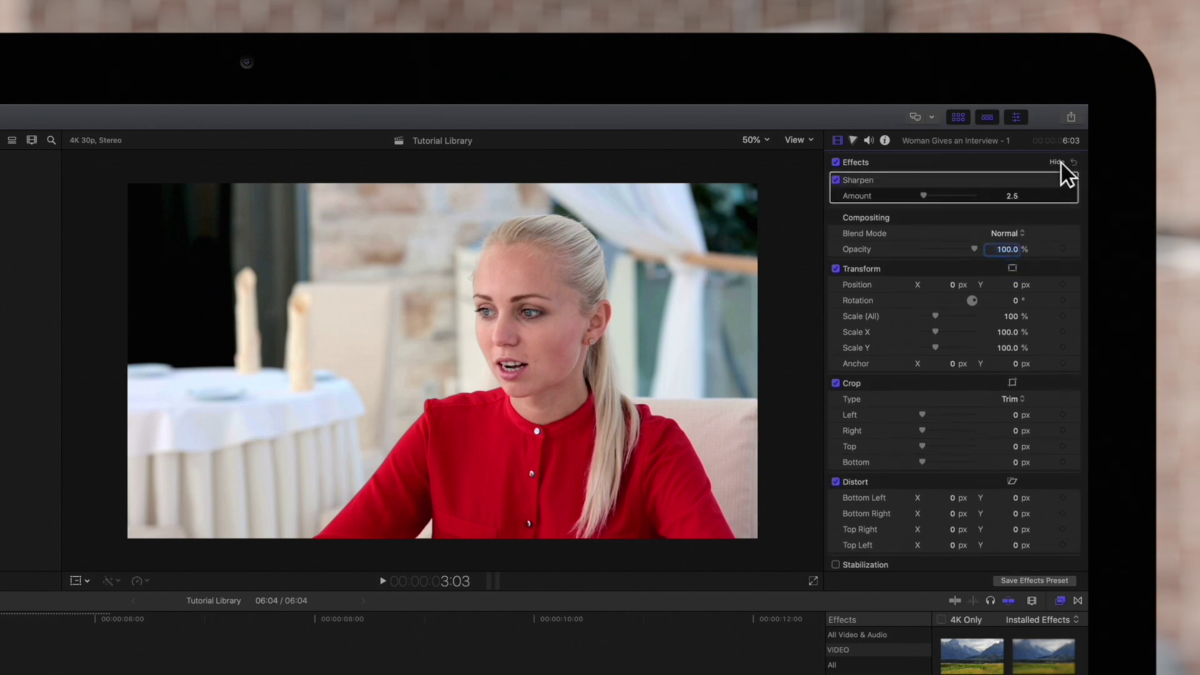
left_click(1060, 177)
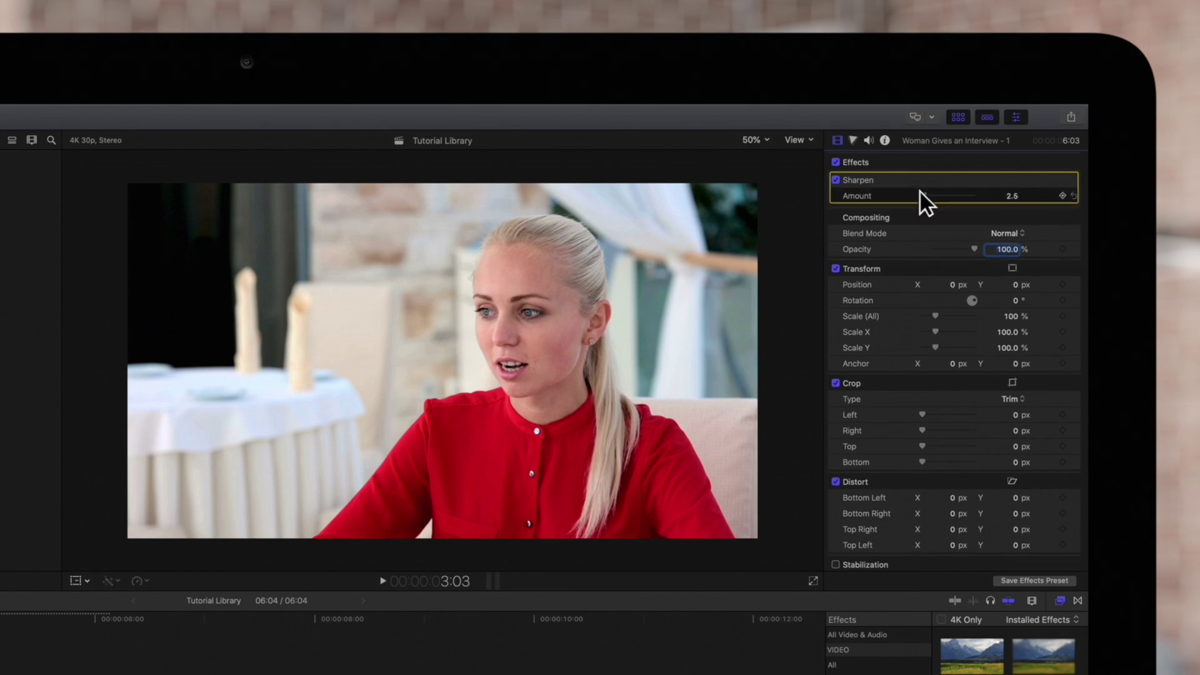
left_click_drag(923, 197, 924, 196)
left_click_drag(927, 198, 927, 198)
Step: Add a shape mask to Sharpen, shaped as a small rounded rectangle over the eyes
left_click(1012, 181)
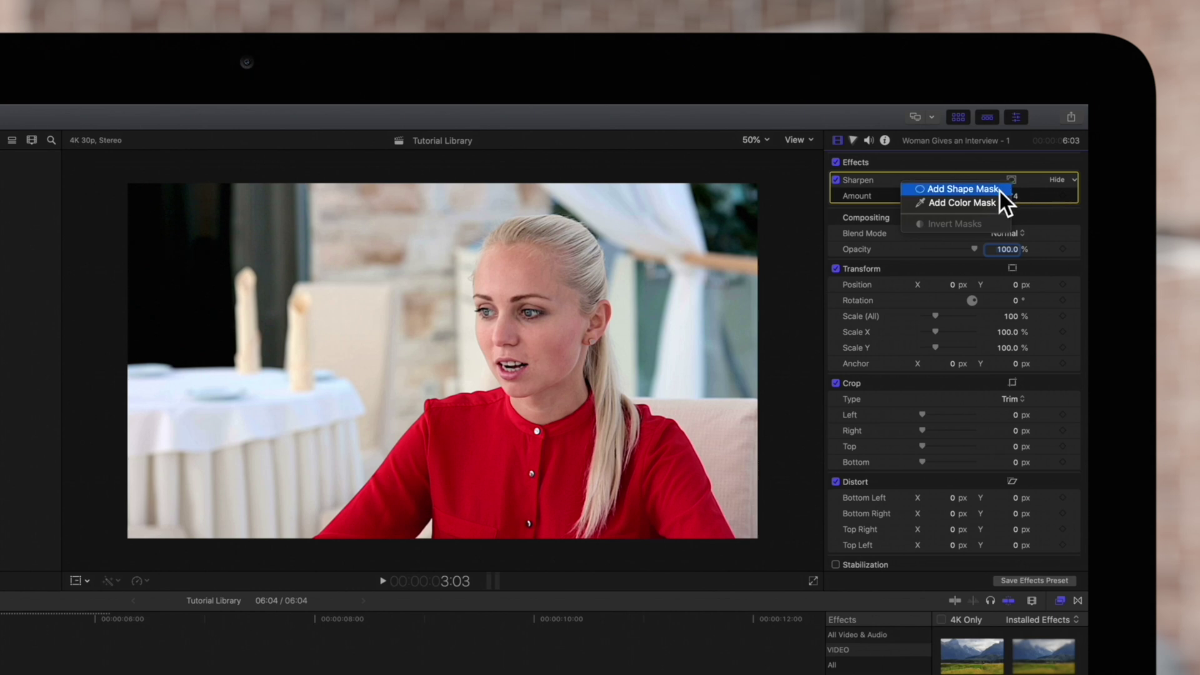
left_click(999, 191)
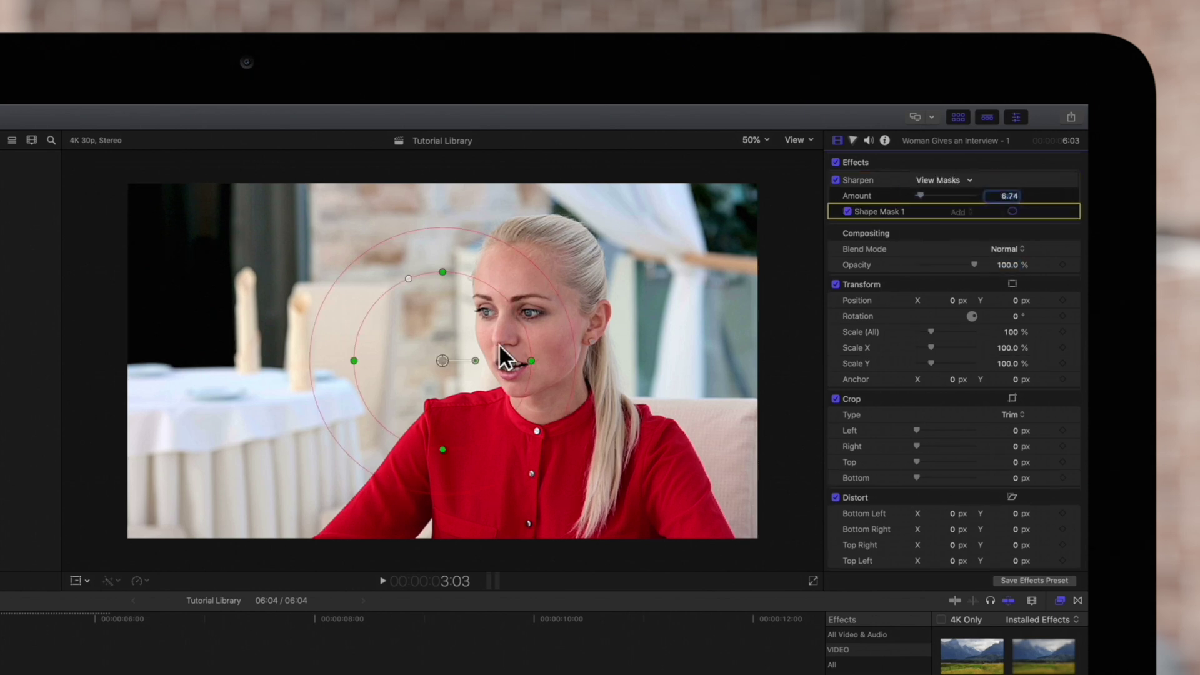
left_click_drag(409, 277, 353, 281)
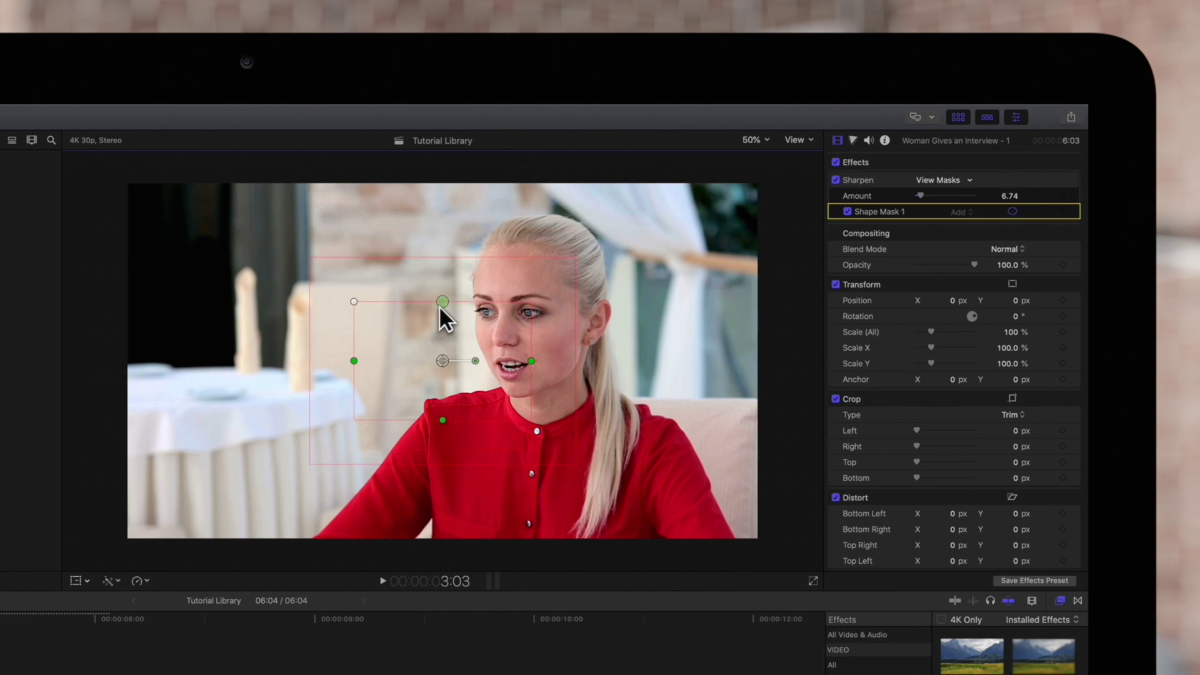
left_click_drag(442, 360, 521, 313)
mouse_move(432, 269)
left_mouse_down()
mouse_move(475, 290)
mouse_move(465, 314)
mouse_move(513, 310)
mouse_move(510, 289)
left_mouse_up()
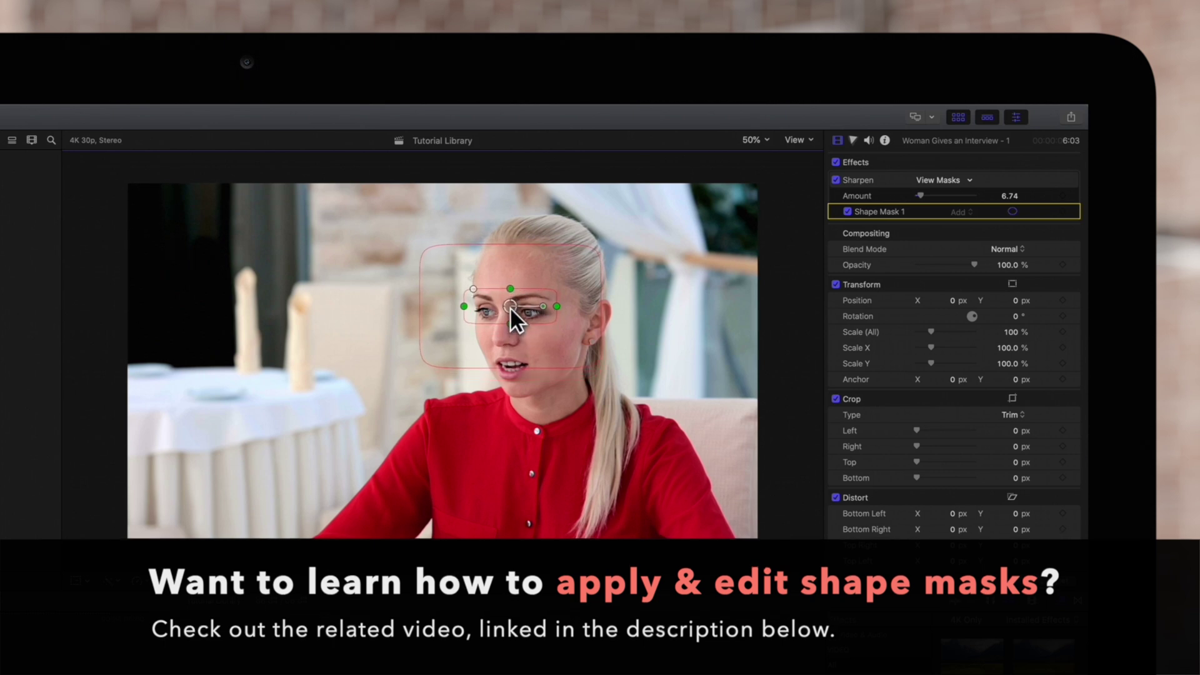
left_click_drag(511, 307, 513, 307)
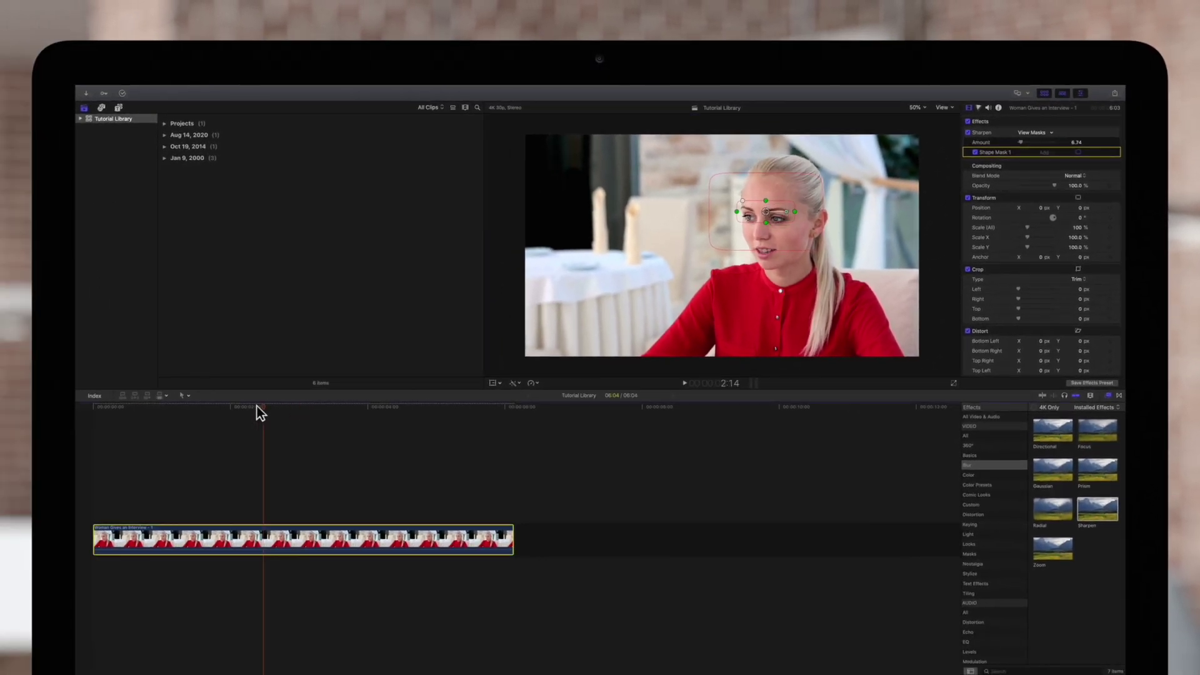
Step: Set a Shape Mask 1 keyframe at the clip's first frame
left_click(95, 406)
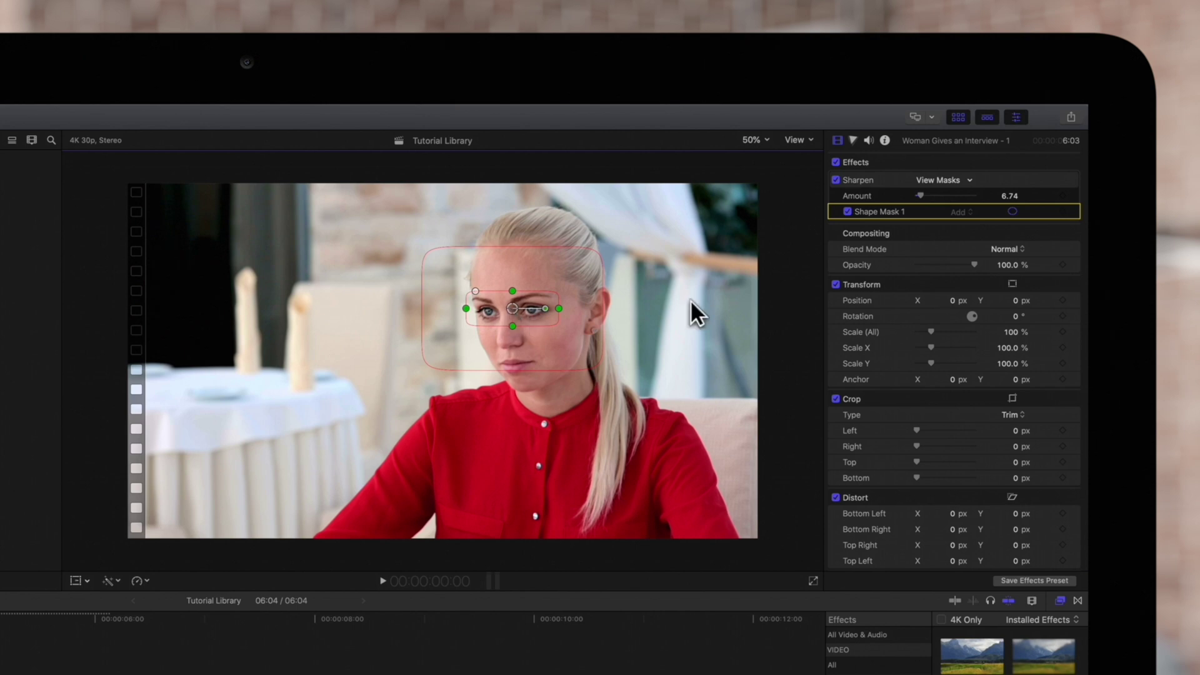
mouse_move(1041, 152)
left_click(1063, 212)
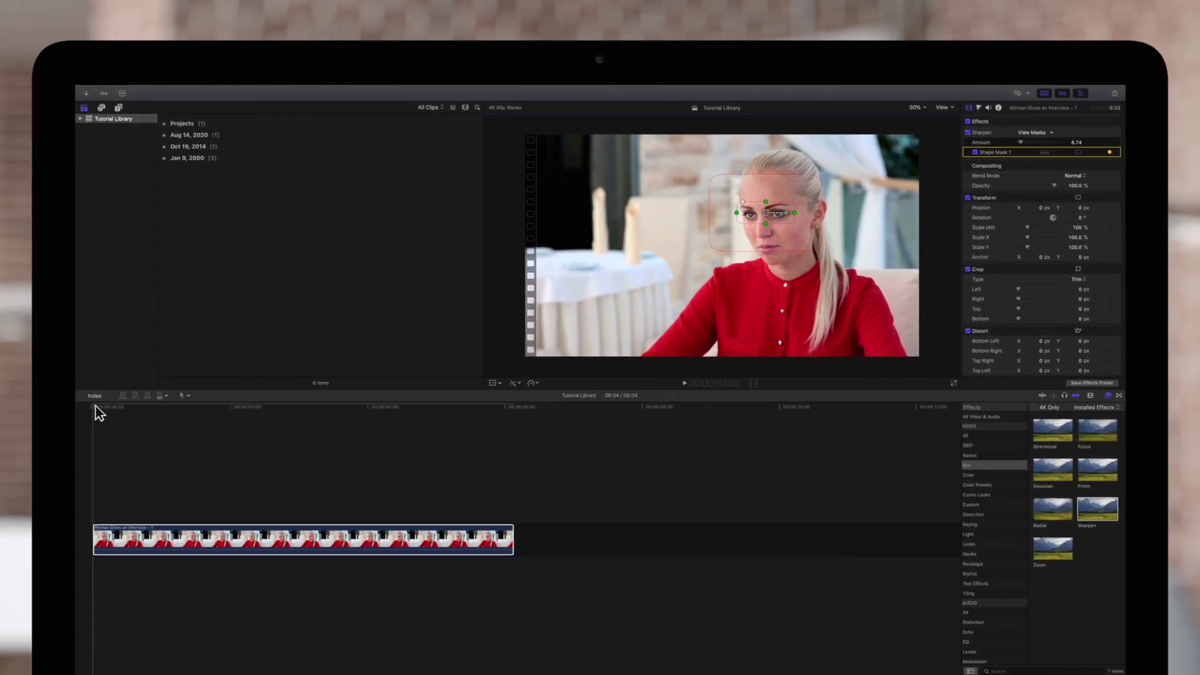
left_click_drag(93, 407, 102, 408)
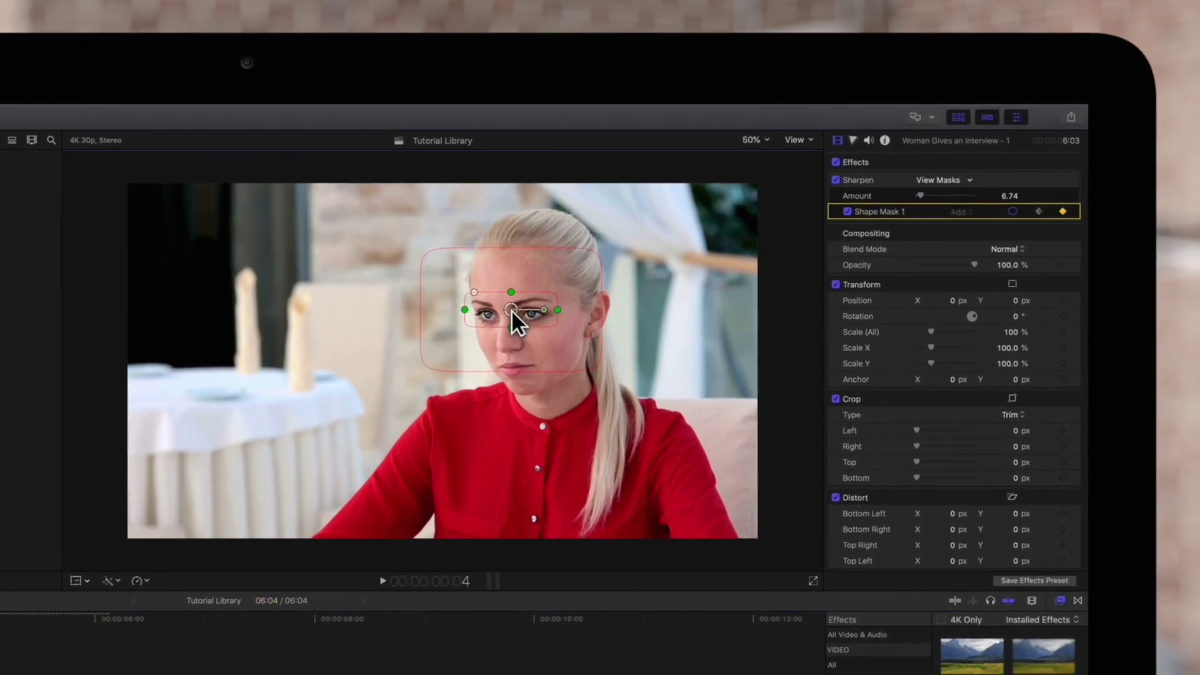
Step: Move the mask back over the eyes at a later frame, then play through and return to the start
left_click_drag(514, 309, 512, 314)
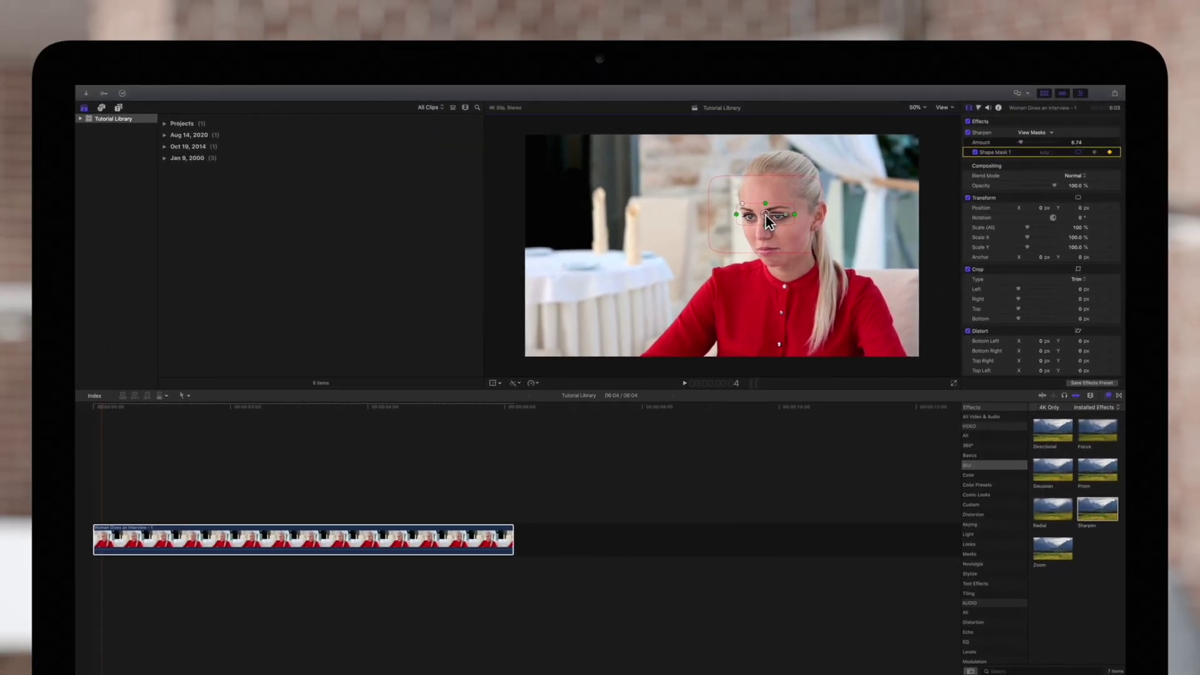
key("space")
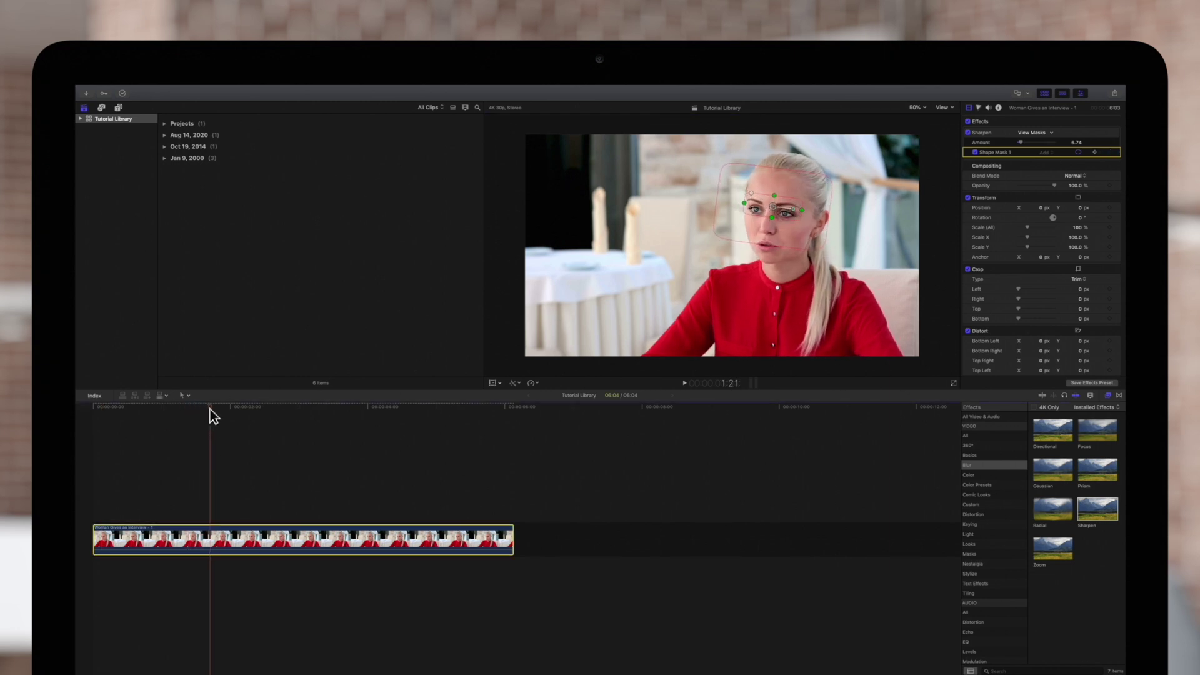
key("space")
key("Home")
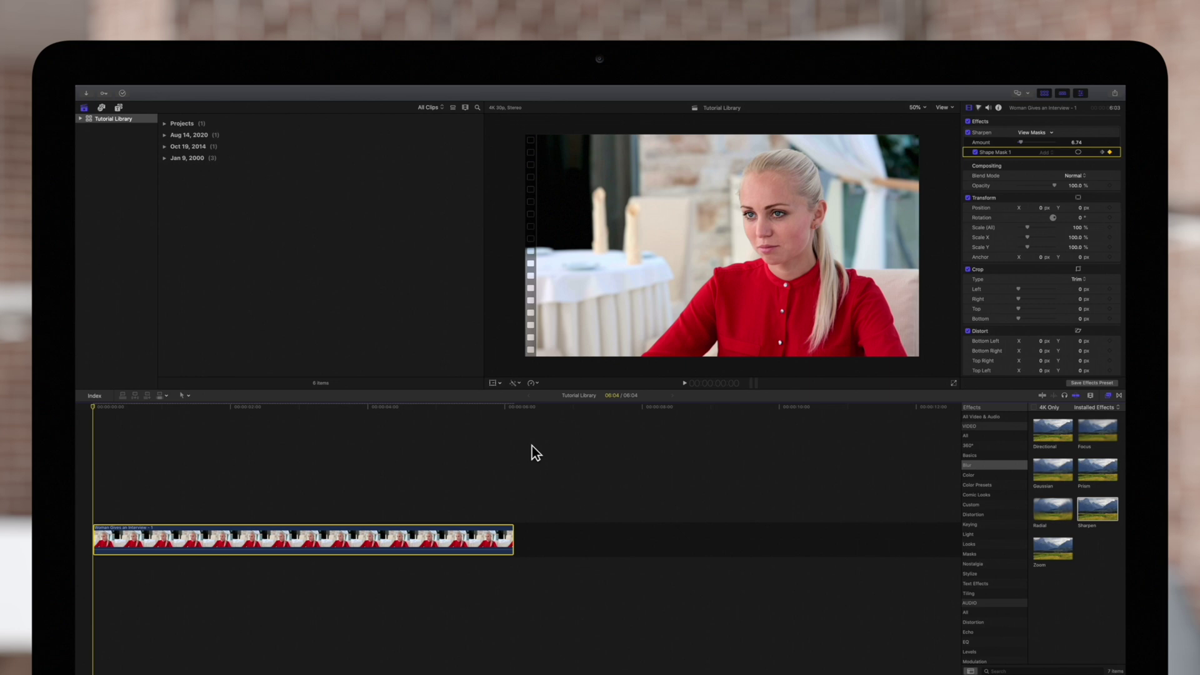
key("space")
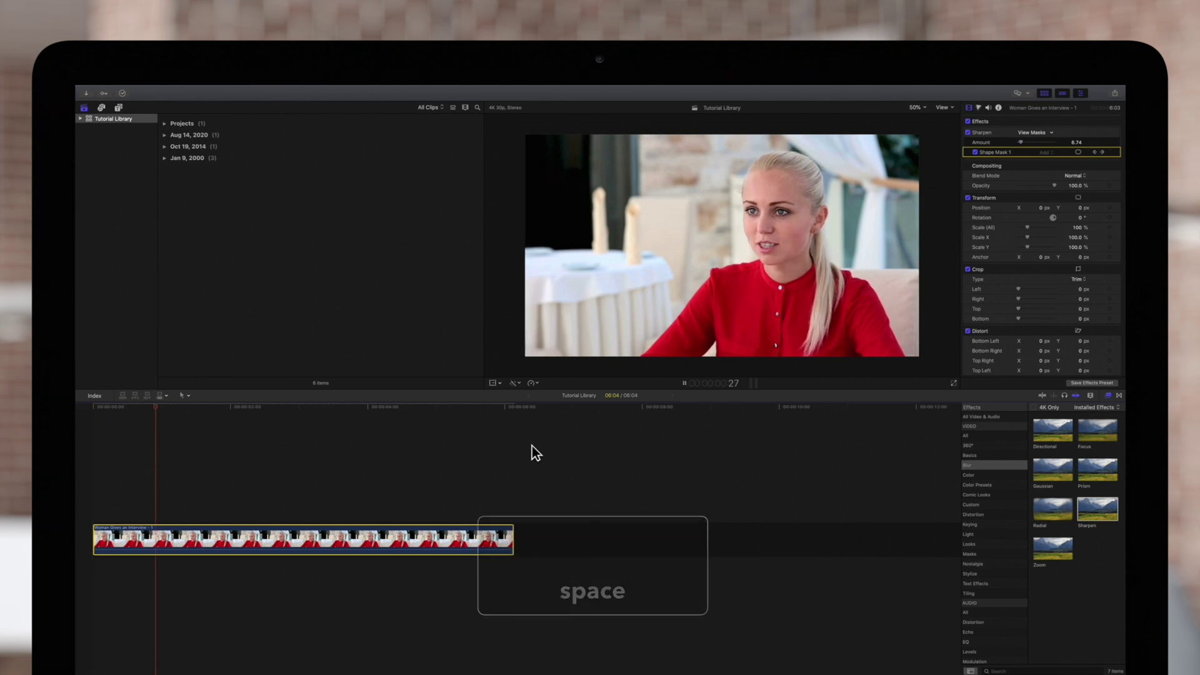